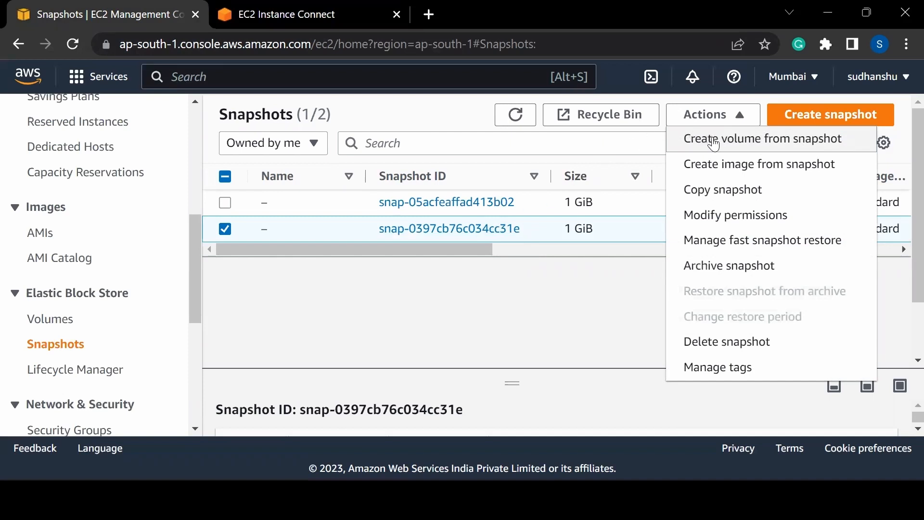
Step: Force detach the 1 GiB volume from its instance, entering "detach" as the confirmation text
{"action": "left_click", "coordinate": [511, 289]}
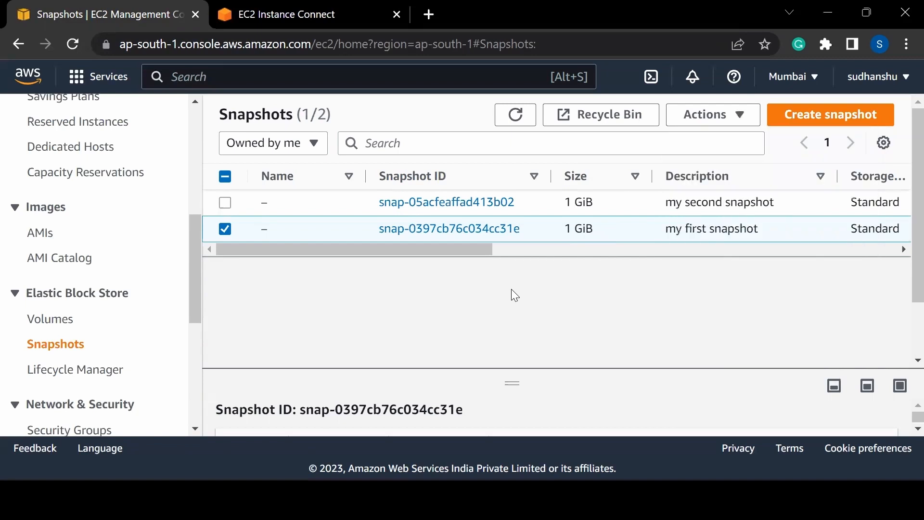
{"action": "left_click", "coordinate": [63, 323]}
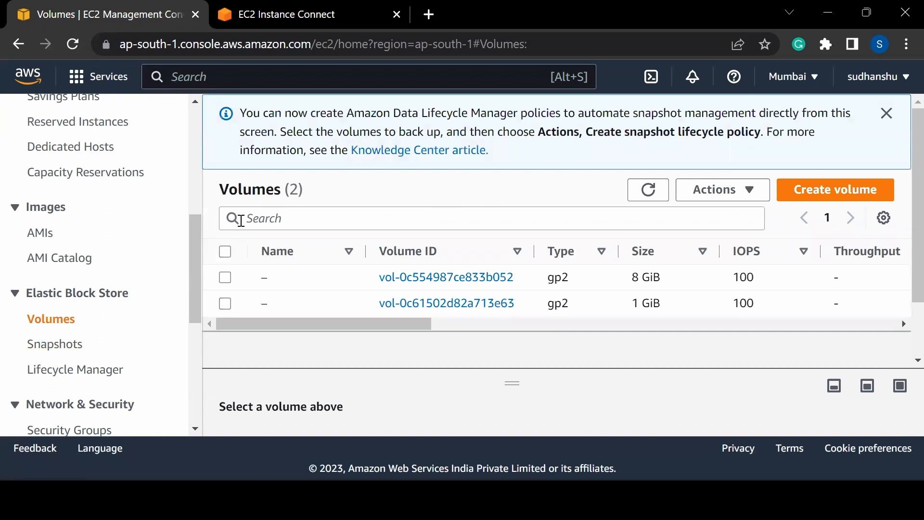
{"action": "left_click", "coordinate": [225, 305]}
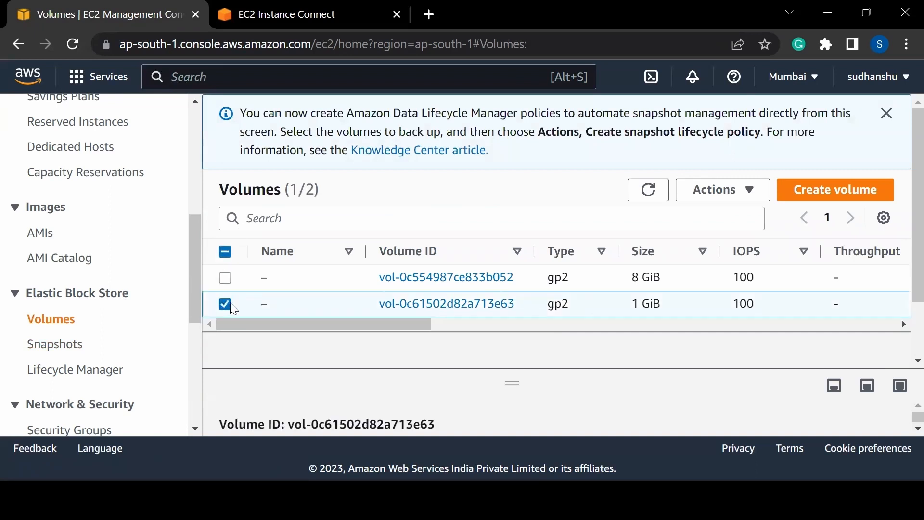
{"action": "left_click", "coordinate": [712, 194]}
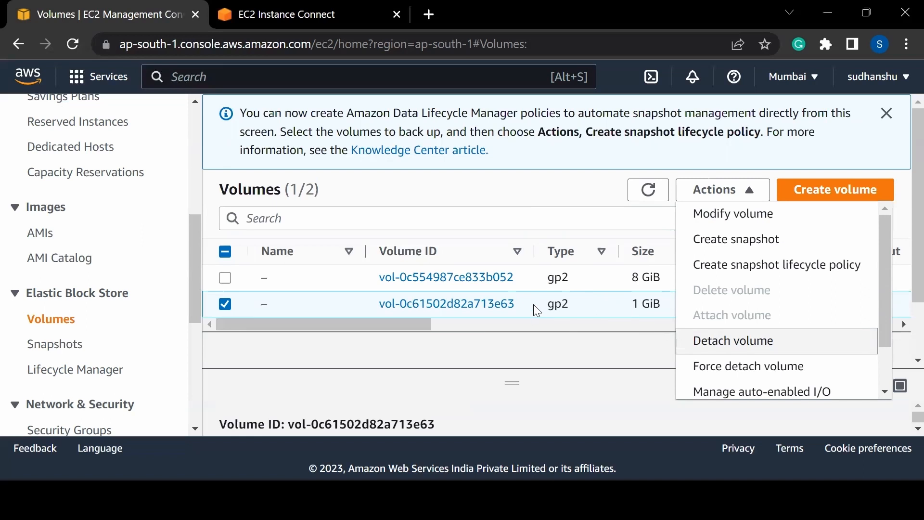
{"action": "left_click", "coordinate": [716, 371]}
{"action": "left_click", "coordinate": [584, 337]}
{"action": "type", "text": "detach"}
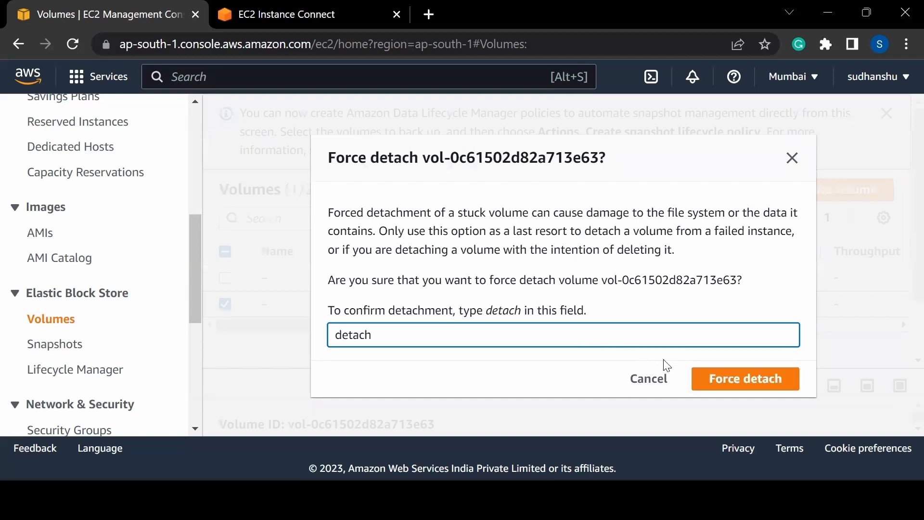
{"action": "left_click", "coordinate": [715, 381]}
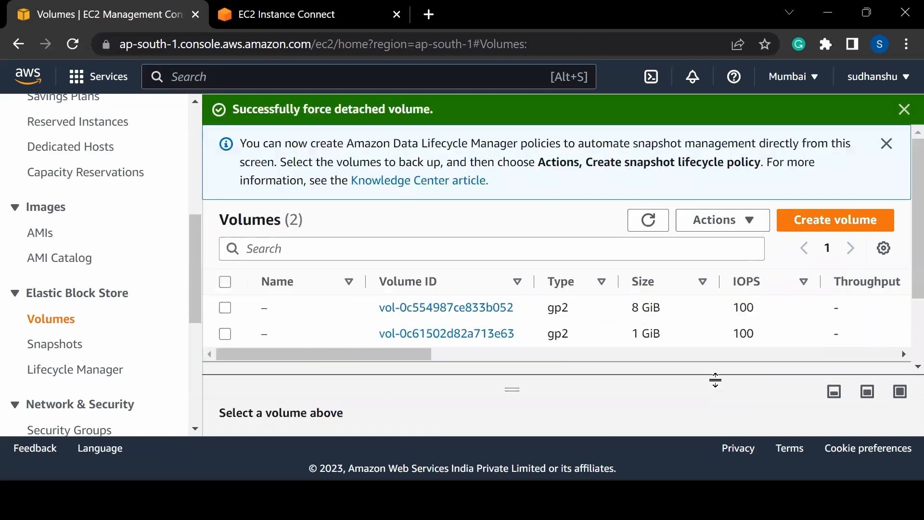
Step: Refresh the volumes page and check the volume state of the 1 GiB volume
{"action": "left_click_drag", "start_coordinate": [387, 353], "coordinate": [591, 356]}
{"action": "left_click", "coordinate": [648, 227]}
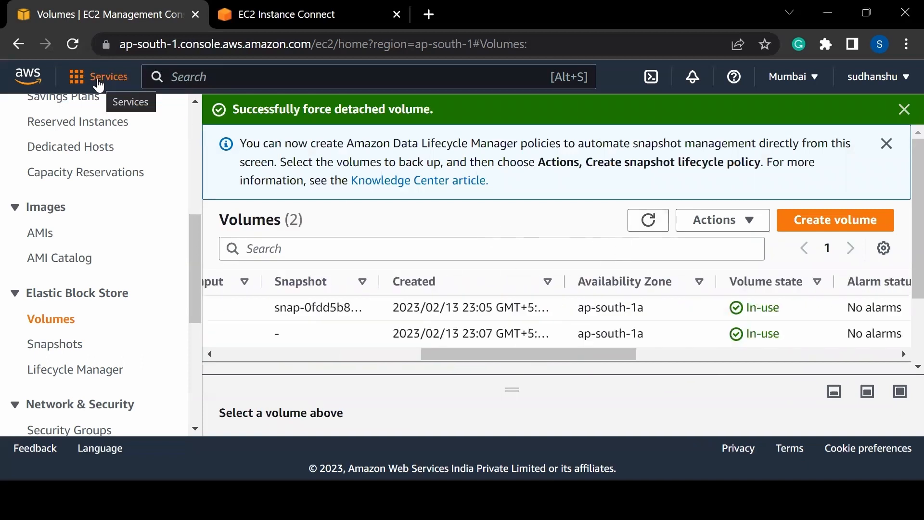
{"action": "left_click", "coordinate": [72, 44]}
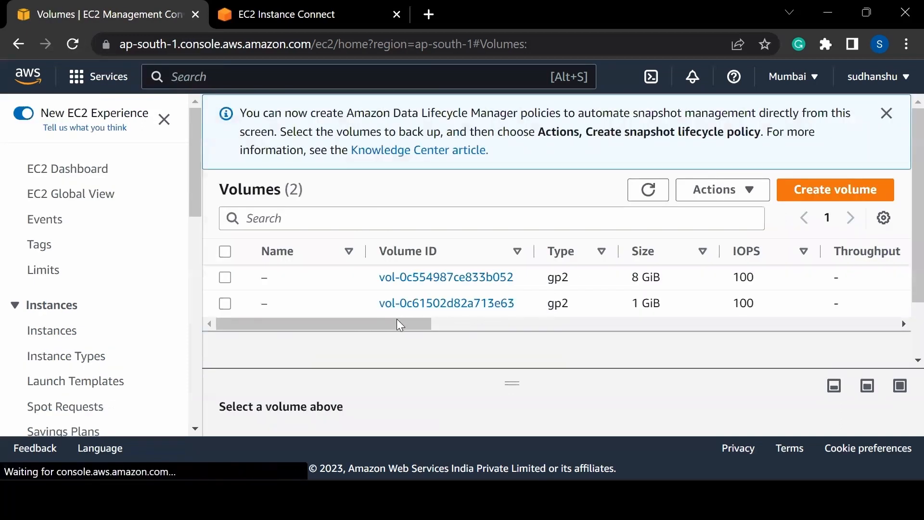
{"action": "left_click_drag", "start_coordinate": [399, 323], "coordinate": [622, 335]}
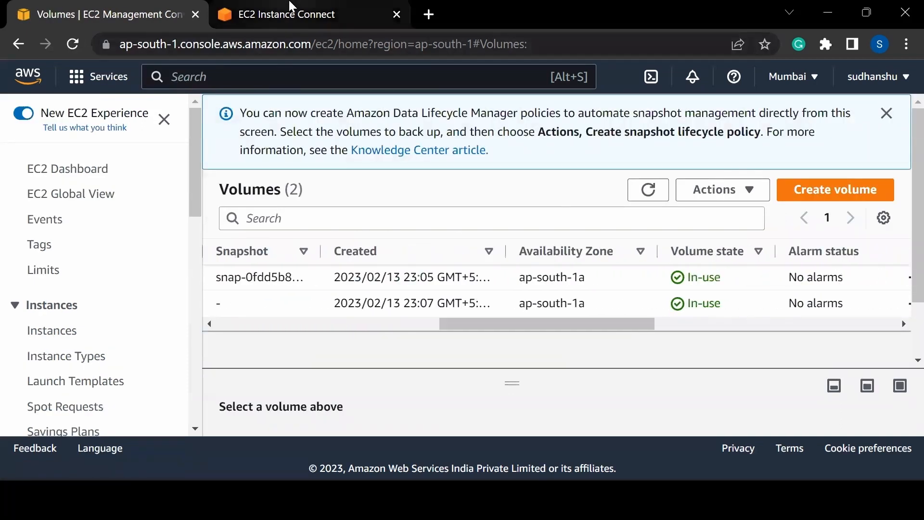
Step: List the instance's disks with fdisk -l in the EC2 Instance Connect terminal and examine the output
{"action": "left_click", "coordinate": [291, 7]}
{"action": "type", "text": "fdisk -"}
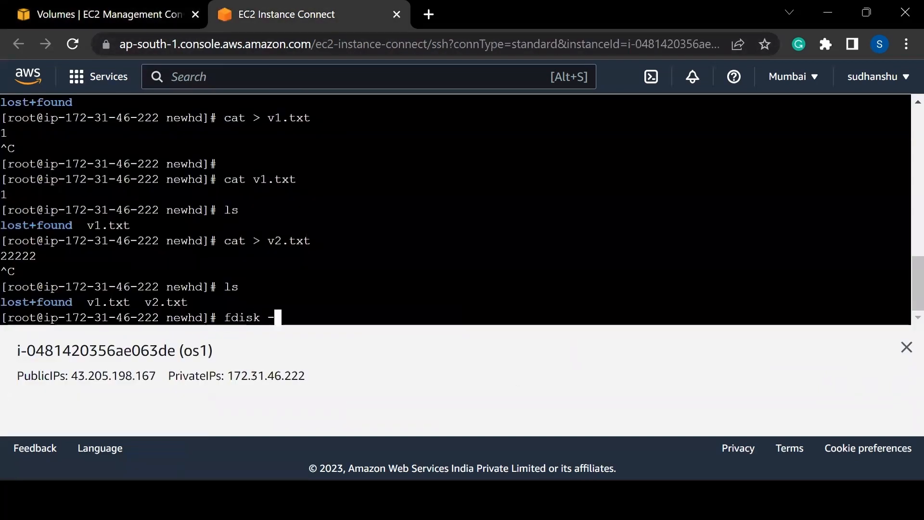
{"action": "type", "text": "l"}
{"action": "key", "text": "Return"}
{"action": "scroll", "coordinate": [455, 210], "scroll_direction": "up", "scroll_amount": 1}
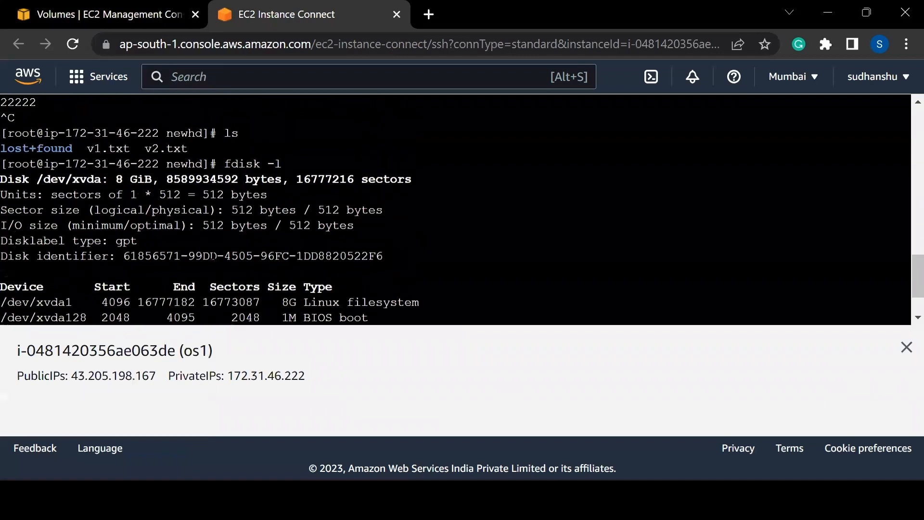
{"action": "scroll", "coordinate": [455, 210], "scroll_direction": "down", "scroll_amount": 1}
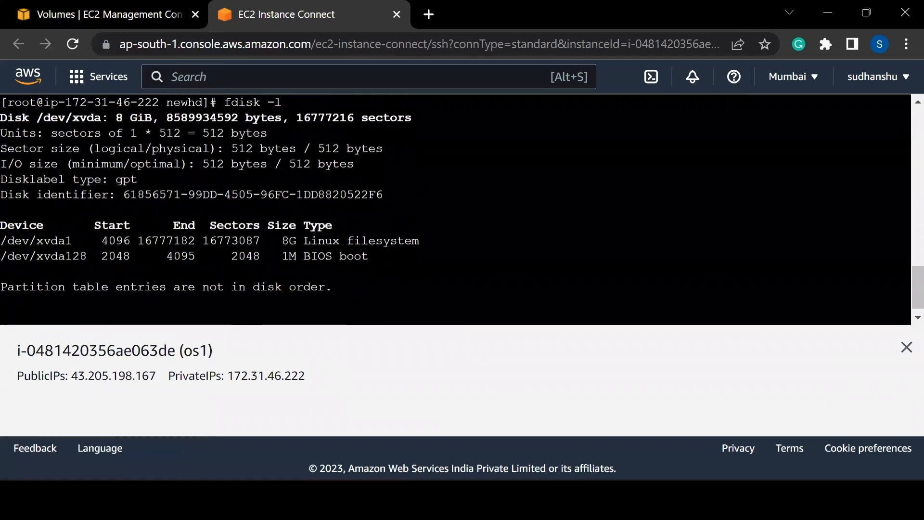
{"action": "left_click_drag", "start_coordinate": [116, 118], "coordinate": [166, 241]}
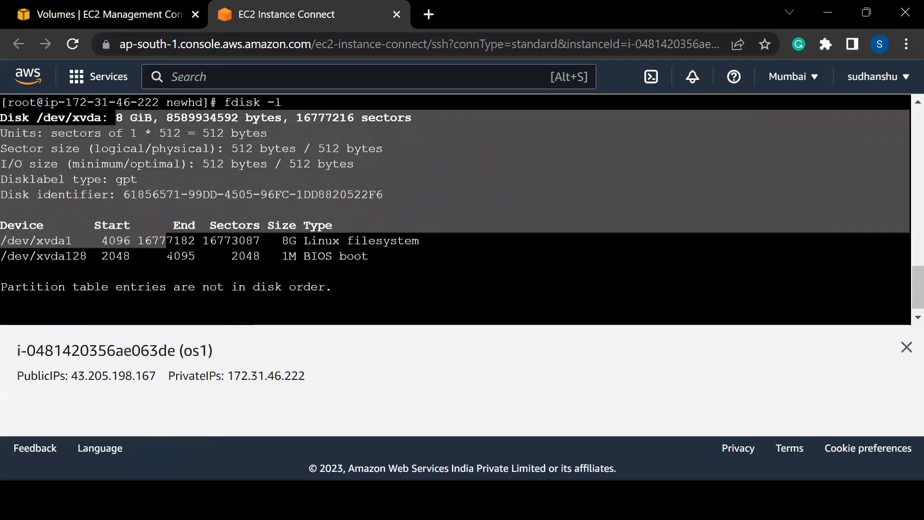
Step: Return to the volumes list in the EC2 console, check the volume states, and delete the detached 1 GiB volume
{"action": "left_click", "coordinate": [106, 14]}
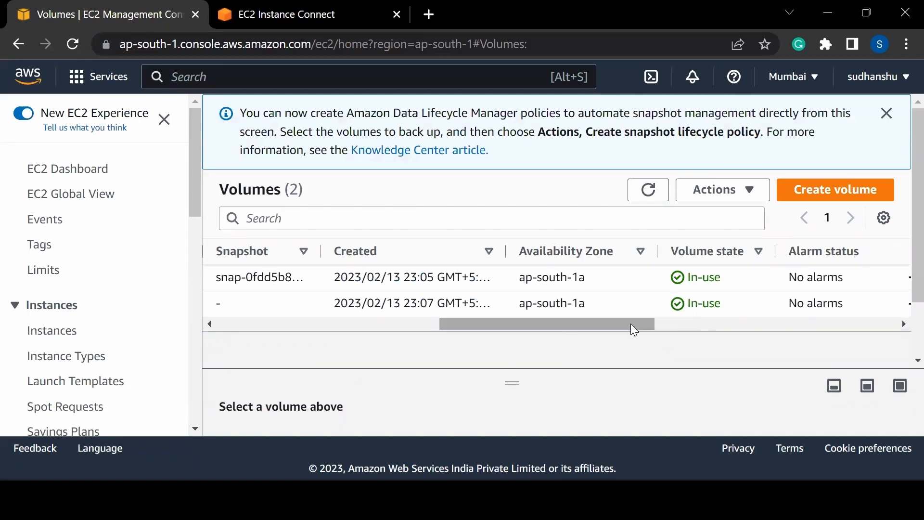
{"action": "left_click_drag", "start_coordinate": [625, 324], "coordinate": [547, 322]}
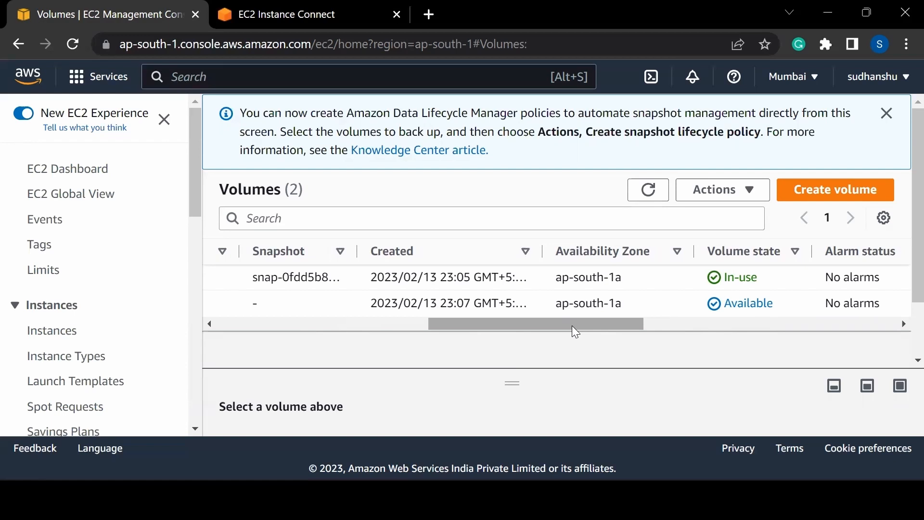
{"action": "left_click_drag", "start_coordinate": [571, 325], "coordinate": [313, 342]}
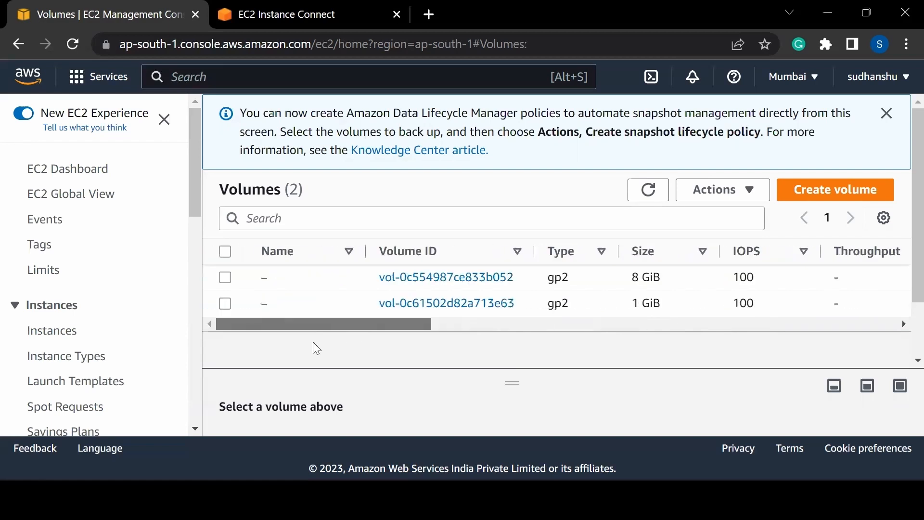
{"action": "left_click", "coordinate": [225, 304]}
{"action": "left_click", "coordinate": [726, 198]}
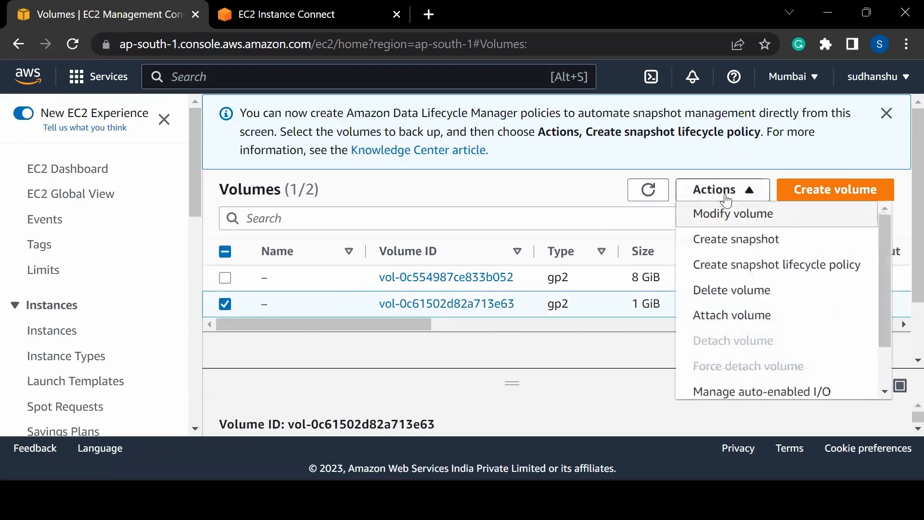
{"action": "scroll", "coordinate": [709, 336], "scroll_direction": "down", "scroll_amount": 2}
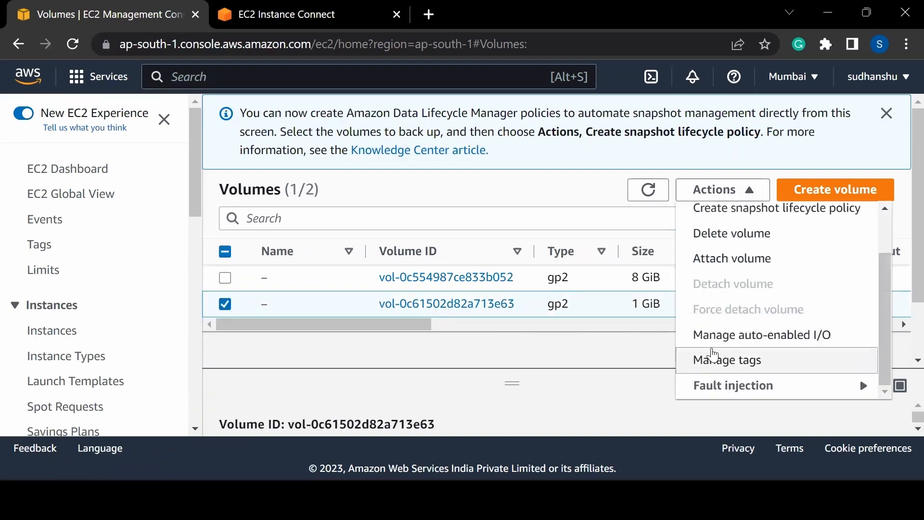
{"action": "scroll", "coordinate": [712, 344], "scroll_direction": "up", "scroll_amount": 2}
{"action": "left_click", "coordinate": [716, 291]}
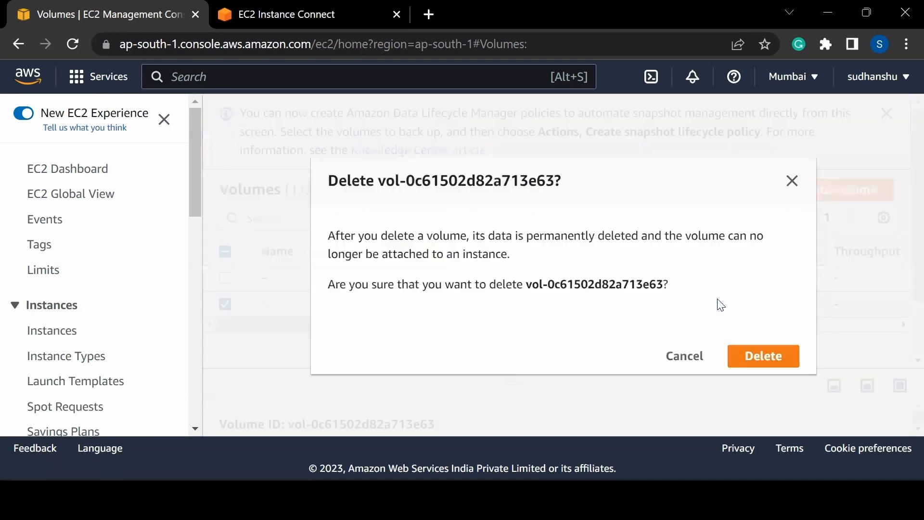
{"action": "left_click", "coordinate": [765, 358]}
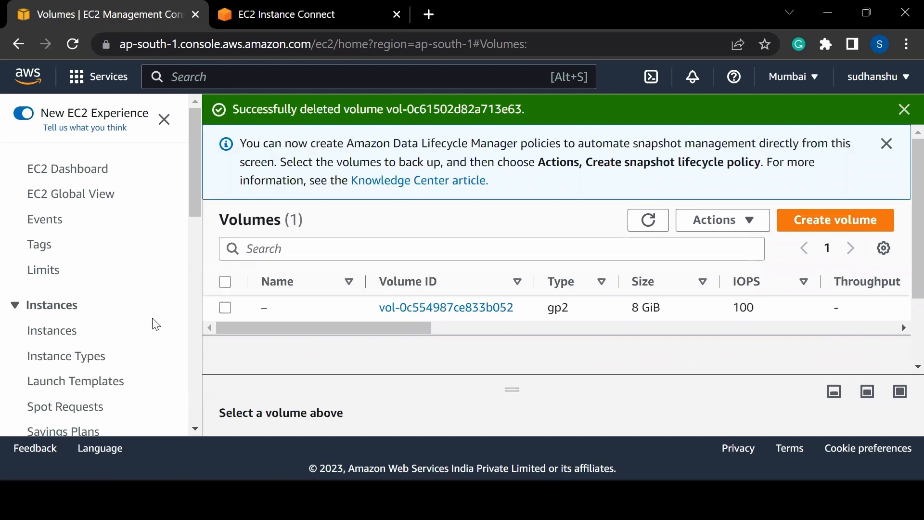
Step: Create a 1 GiB General Purpose SSD (gp2) volume in ap-south-1a from the snapshot described as "my first snapshot"
{"action": "scroll", "coordinate": [62, 327], "scroll_direction": "down", "scroll_amount": 6}
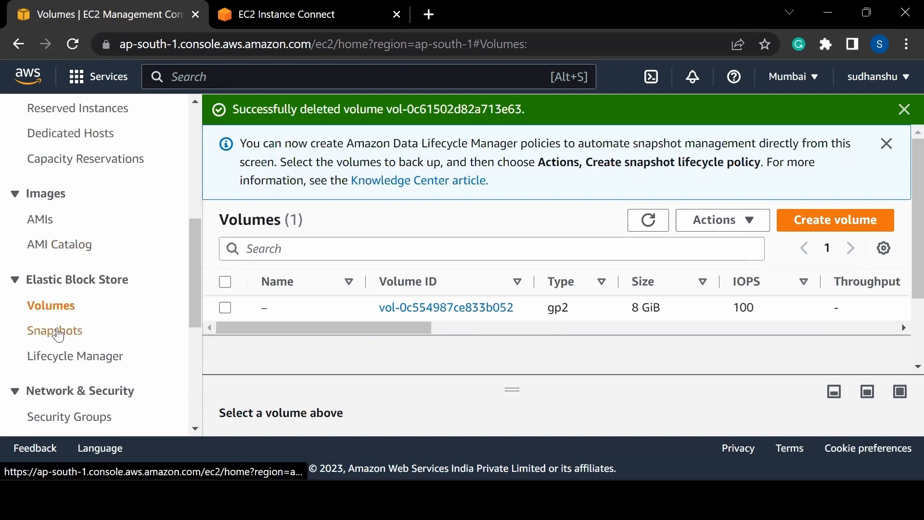
{"action": "left_click", "coordinate": [57, 332]}
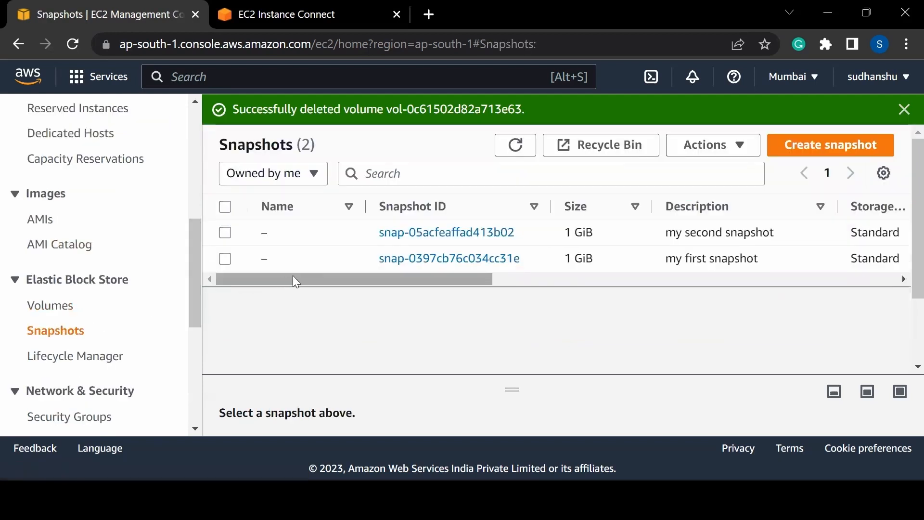
{"action": "left_click", "coordinate": [226, 260]}
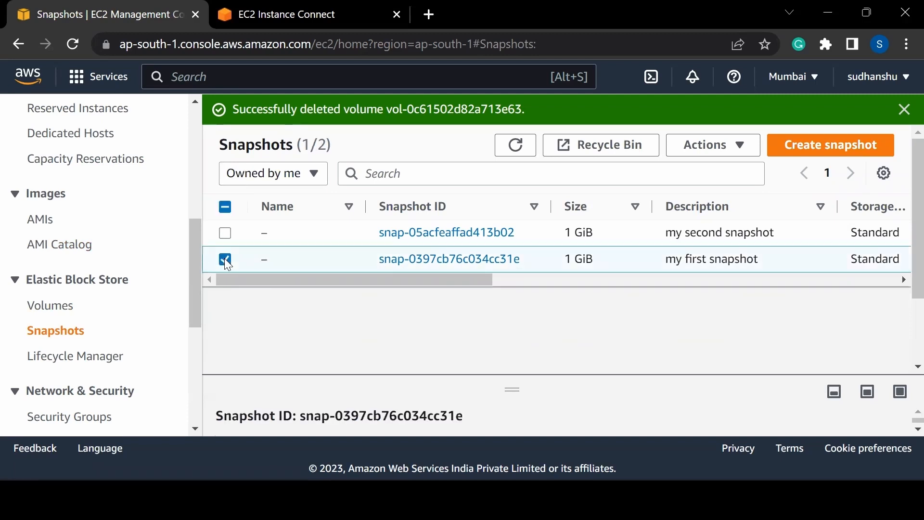
{"action": "left_click", "coordinate": [710, 153]}
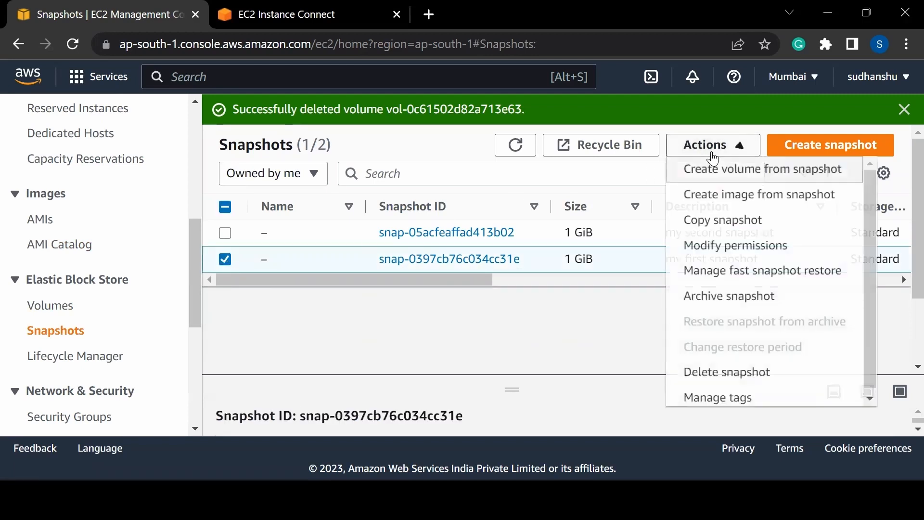
{"action": "left_click", "coordinate": [714, 179]}
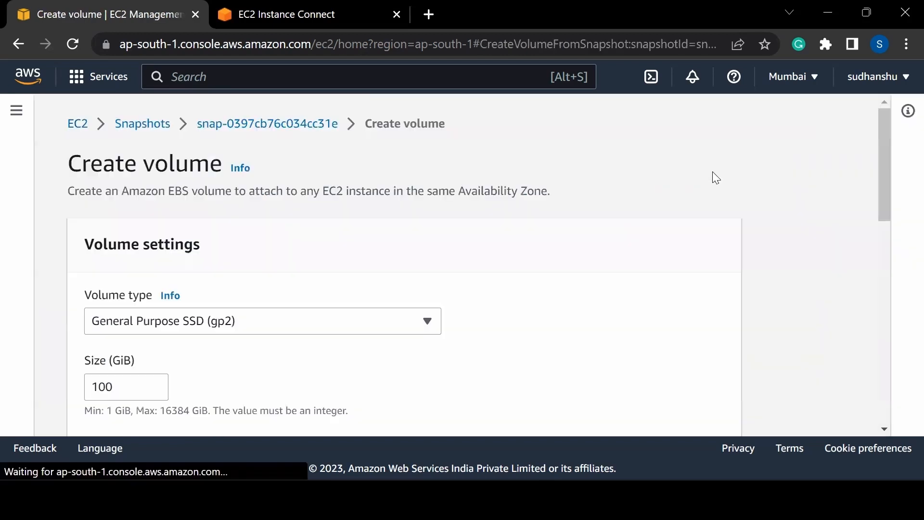
{"action": "scroll", "coordinate": [473, 298], "scroll_direction": "down", "scroll_amount": 3}
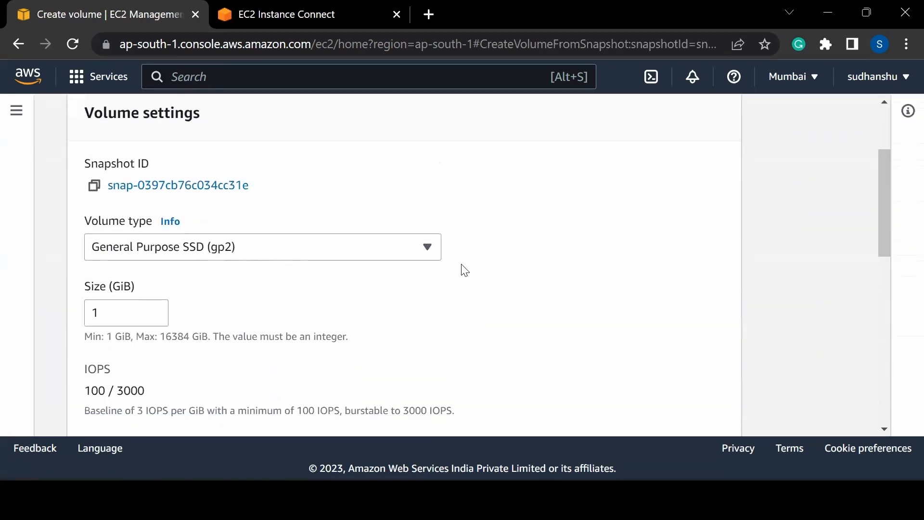
{"action": "scroll", "coordinate": [464, 270], "scroll_direction": "down", "scroll_amount": 4}
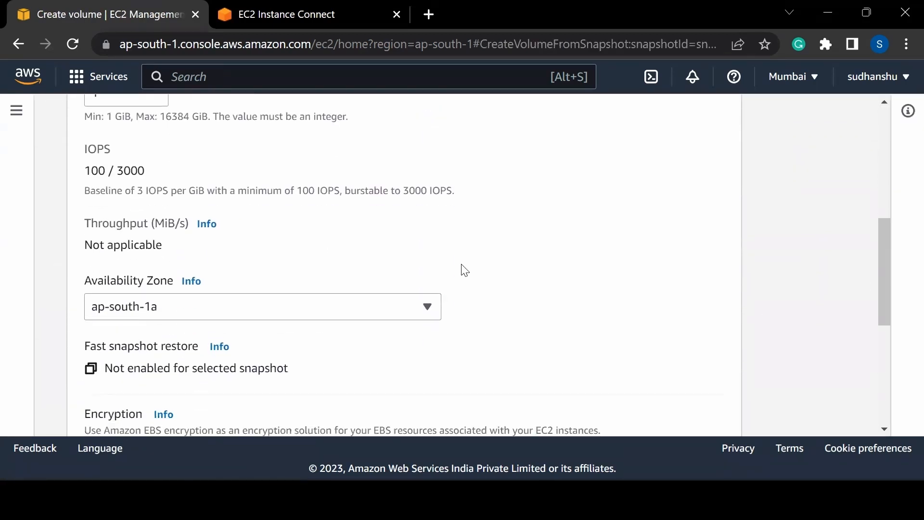
{"action": "scroll", "coordinate": [464, 270], "scroll_direction": "down", "scroll_amount": 1}
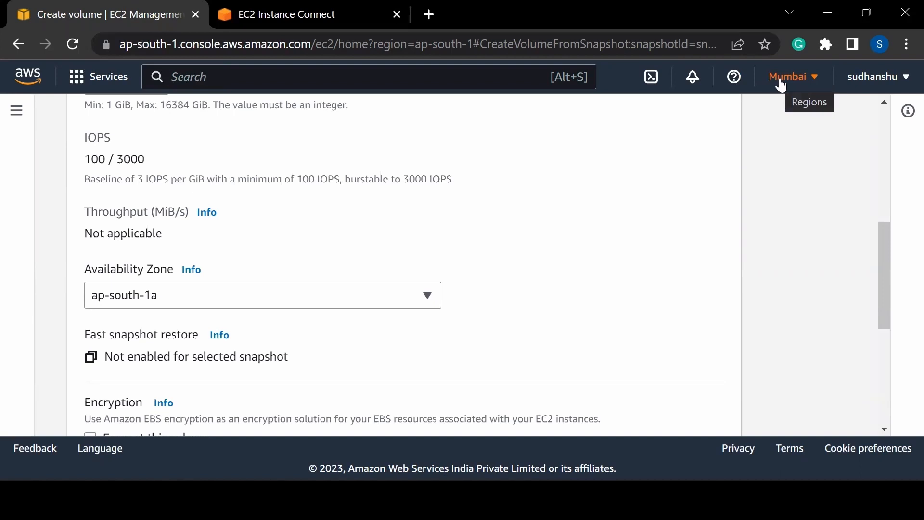
{"action": "left_click", "coordinate": [420, 303]}
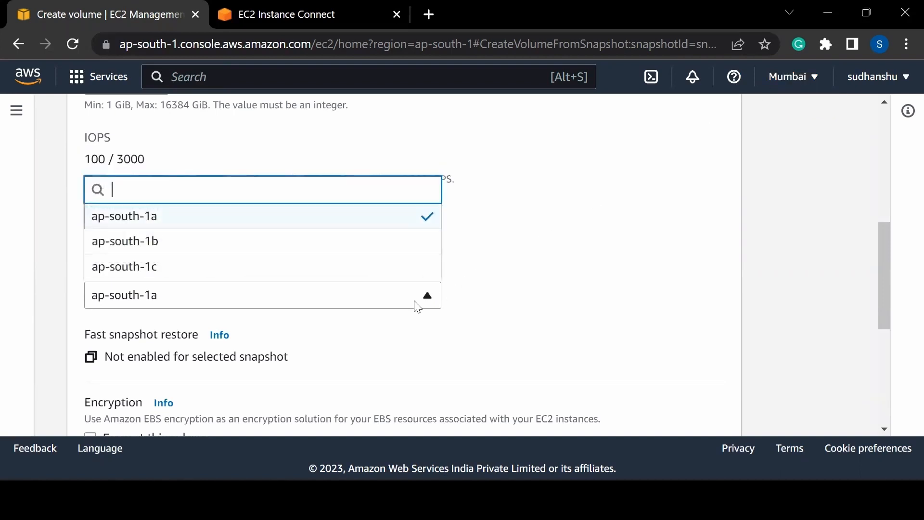
{"action": "left_click", "coordinate": [553, 293]}
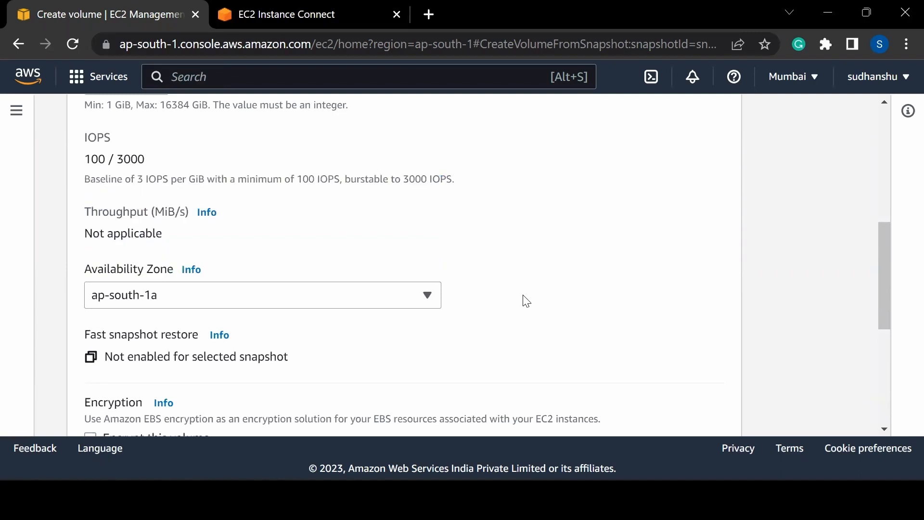
{"action": "scroll", "coordinate": [522, 266], "scroll_direction": "down", "scroll_amount": 5}
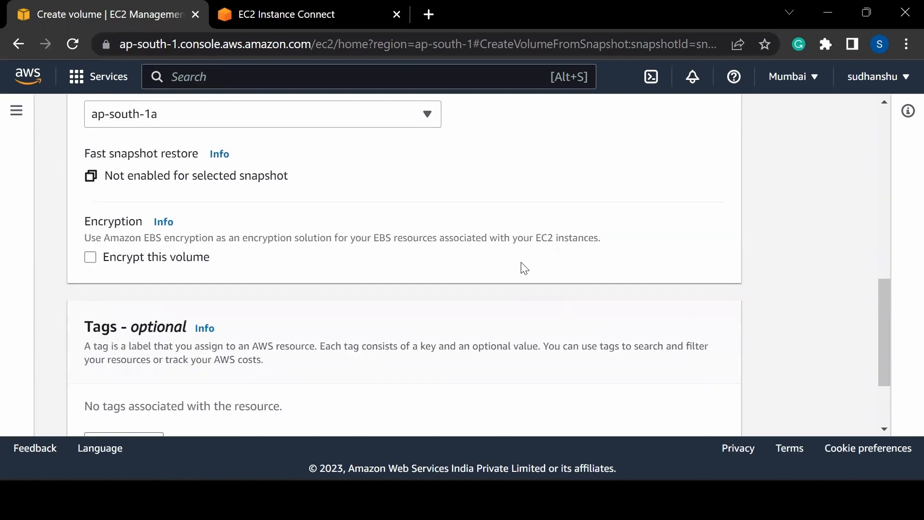
{"action": "left_click", "coordinate": [660, 407]}
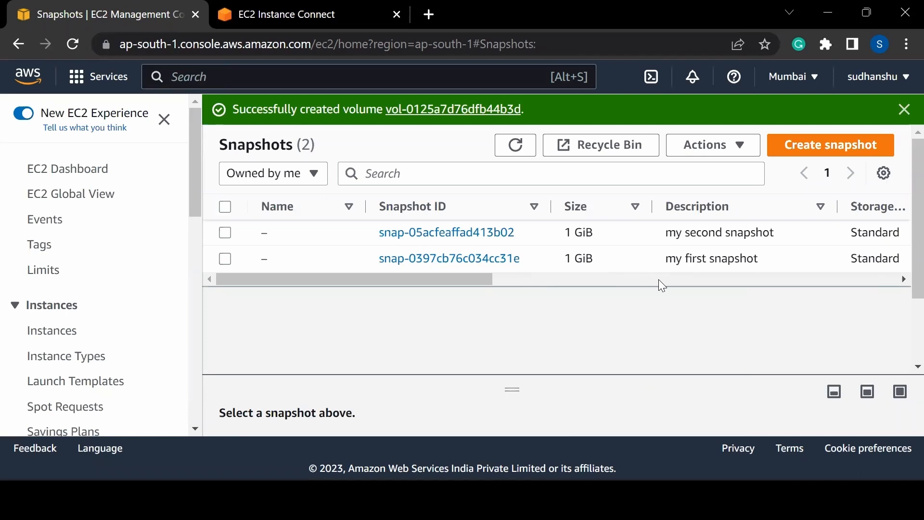
Step: Open the Elastic Block Store volumes list and check the state of the volume created from the snapshot
{"action": "scroll", "coordinate": [124, 276], "scroll_direction": "down", "scroll_amount": 1}
{"action": "scroll", "coordinate": [123, 275], "scroll_direction": "down", "scroll_amount": 2}
{"action": "scroll", "coordinate": [120, 274], "scroll_direction": "up", "scroll_amount": 2}
{"action": "scroll", "coordinate": [121, 275], "scroll_direction": "down", "scroll_amount": 6}
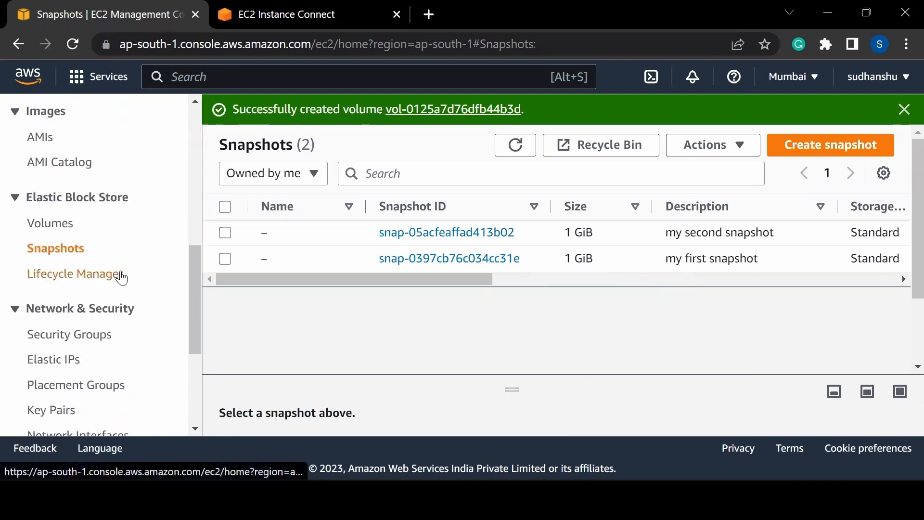
{"action": "left_click", "coordinate": [49, 225]}
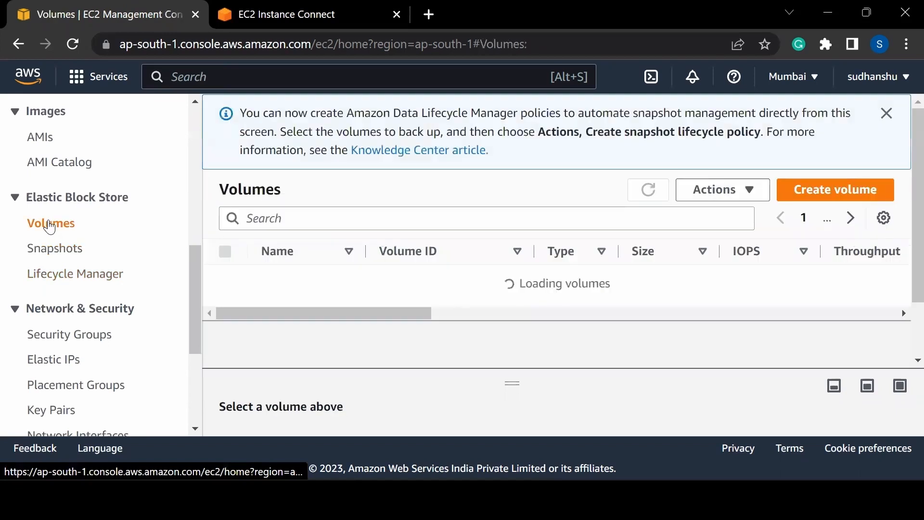
{"action": "left_click_drag", "start_coordinate": [277, 321], "coordinate": [505, 324]}
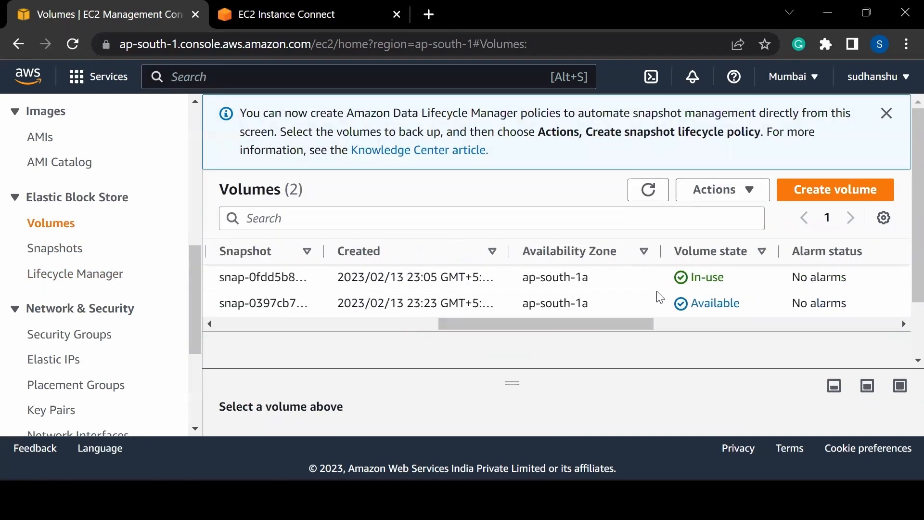
{"action": "left_click_drag", "start_coordinate": [611, 326], "coordinate": [238, 312]}
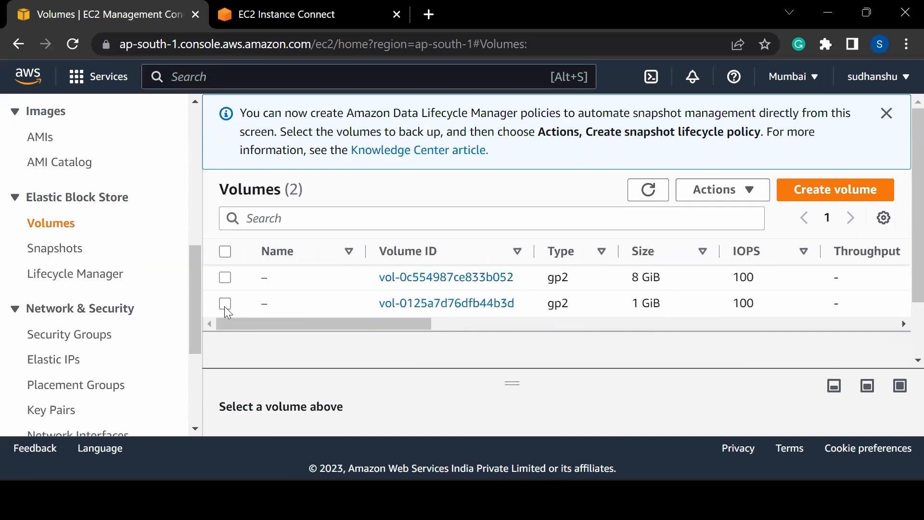
{"action": "left_click", "coordinate": [224, 305]}
{"action": "left_click", "coordinate": [728, 193]}
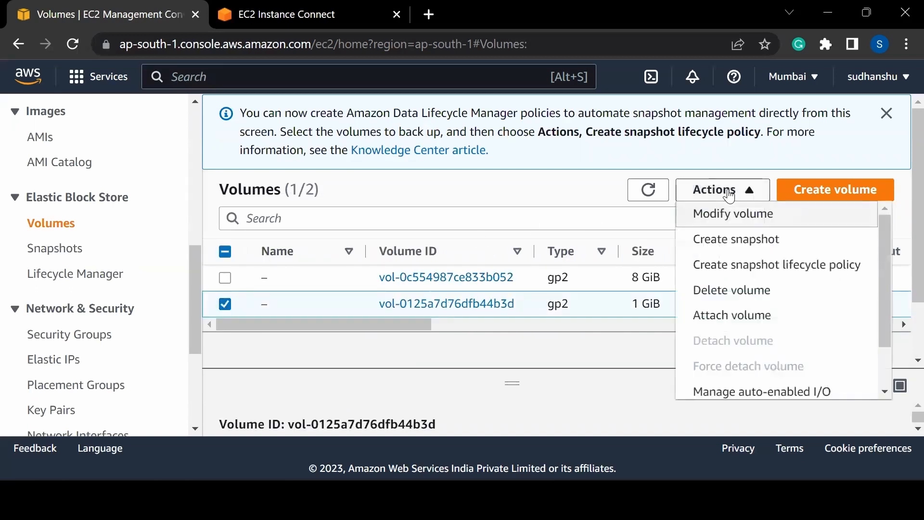
{"action": "left_click", "coordinate": [719, 316]}
{"action": "scroll", "coordinate": [519, 320], "scroll_direction": "down", "scroll_amount": 4}
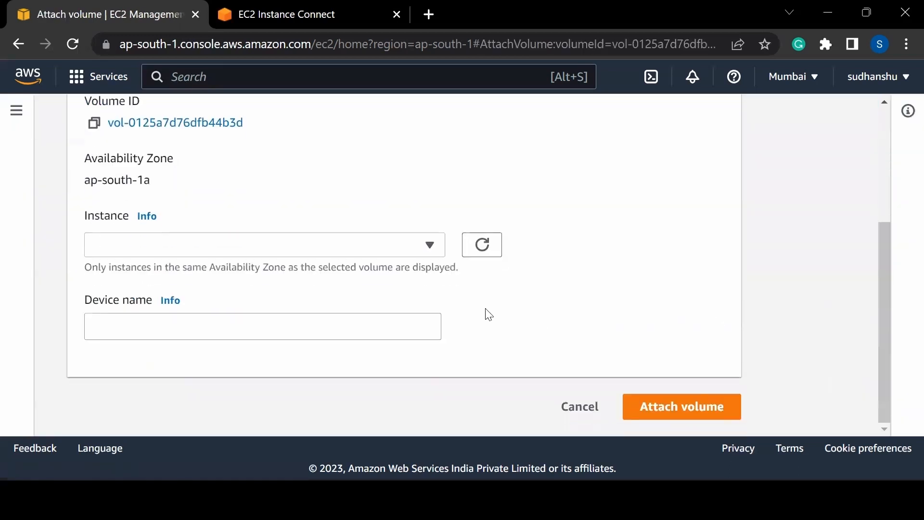
{"action": "left_click", "coordinate": [385, 257]}
{"action": "left_click", "coordinate": [353, 312]}
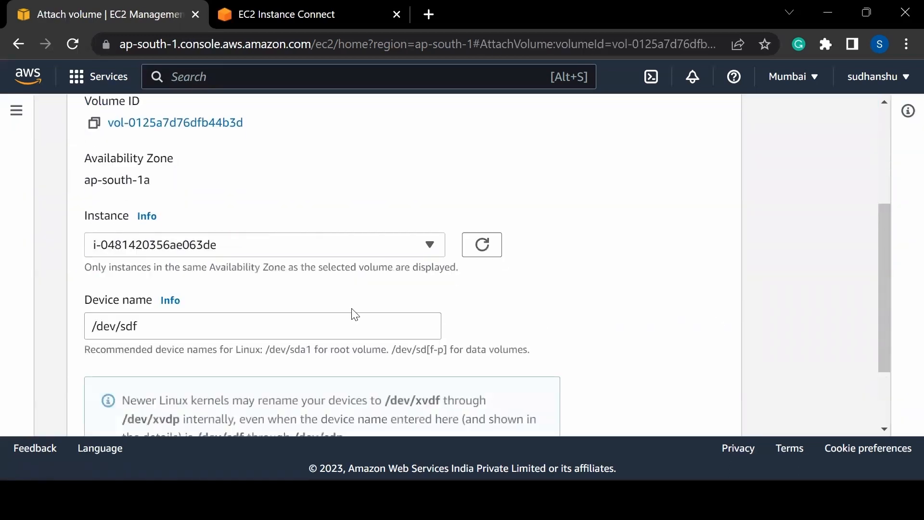
{"action": "scroll", "coordinate": [623, 431], "scroll_direction": "down", "scroll_amount": 3}
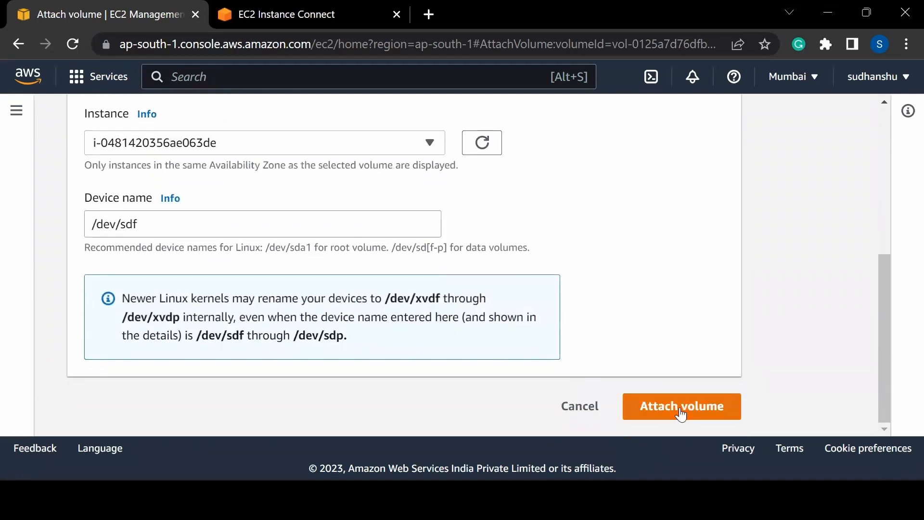
{"action": "left_click", "coordinate": [681, 412]}
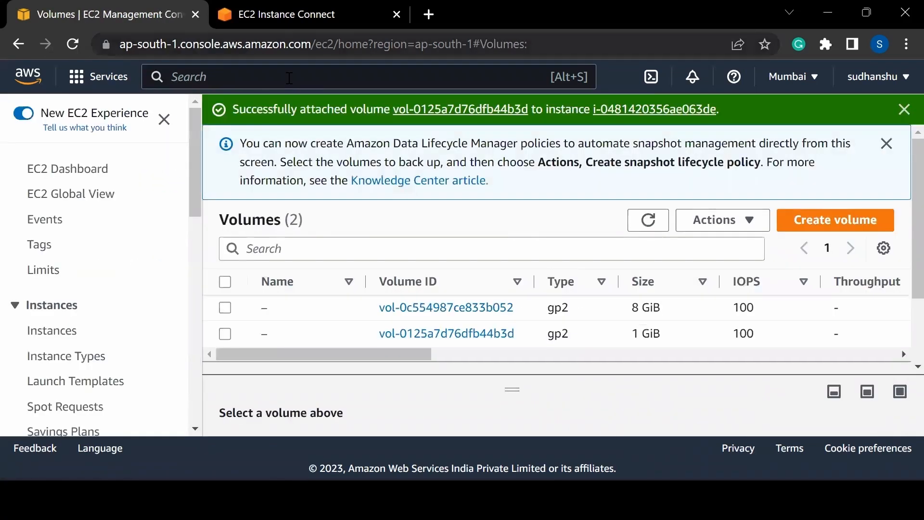
Step: Switch to the EC2 Instance Connect terminal and clear its output
{"action": "key", "text": "ctrl+Tab"}
{"action": "left_click", "coordinate": [302, 288]}
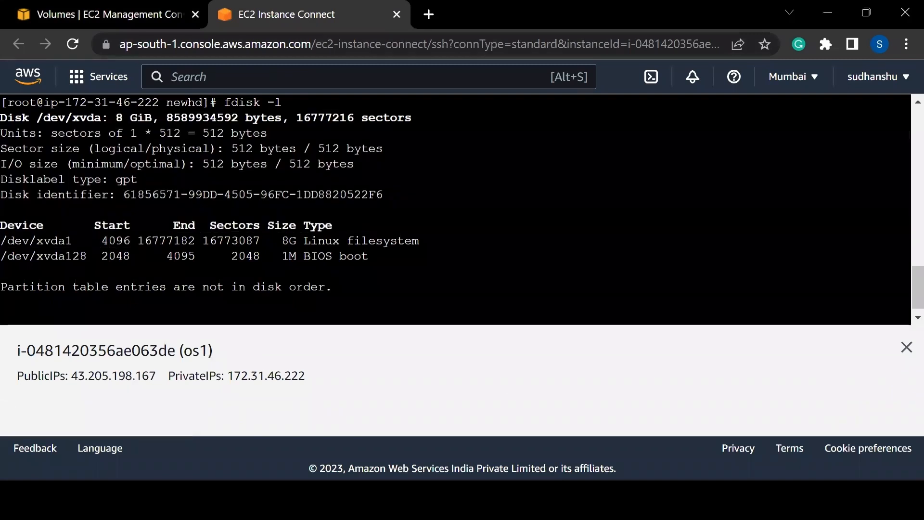
{"action": "key", "text": "Return"}
{"action": "key", "text": "Return"}
{"action": "type", "text": "clea"}
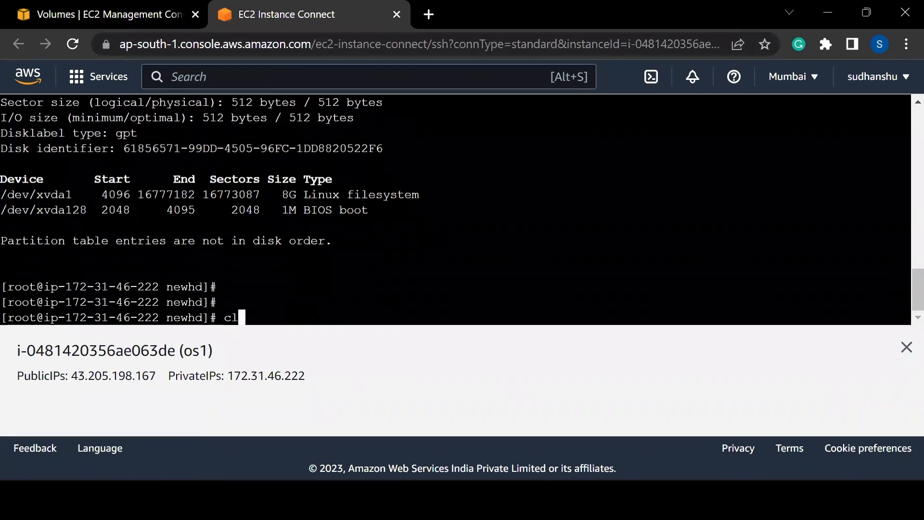
{"action": "type", "text": "r"}
{"action": "key", "text": "Return"}
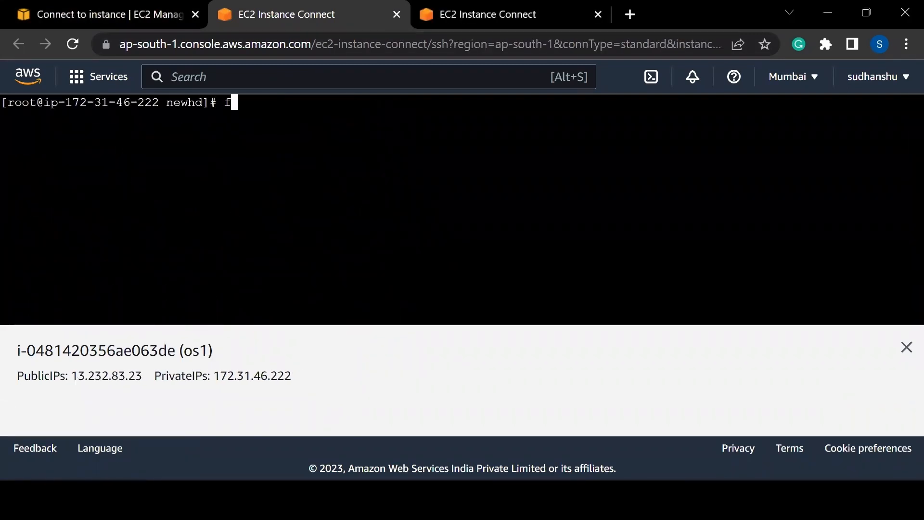
Step: List the disks with fdisk -l and examine the 1 GiB disk /dev/xvdf and its partition /dev/xvdf1
{"action": "type", "text": "fdisk -l"}
{"action": "key", "text": "Return"}
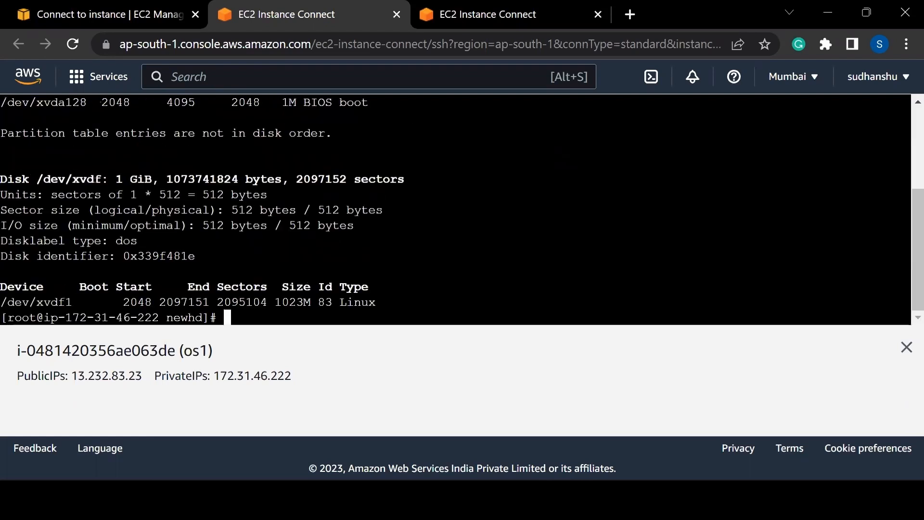
{"action": "left_click_drag", "start_coordinate": [95, 179], "coordinate": [175, 179]}
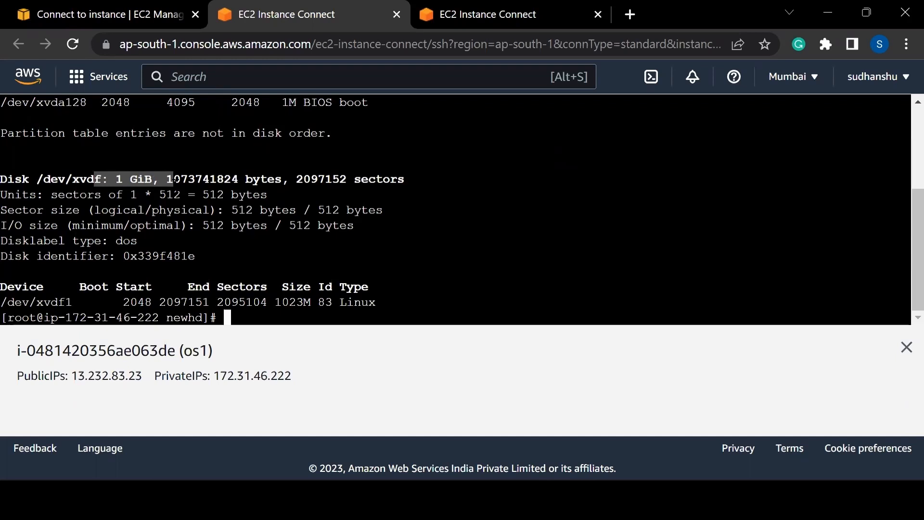
{"action": "left_click_drag", "start_coordinate": [1, 303], "coordinate": [101, 302]}
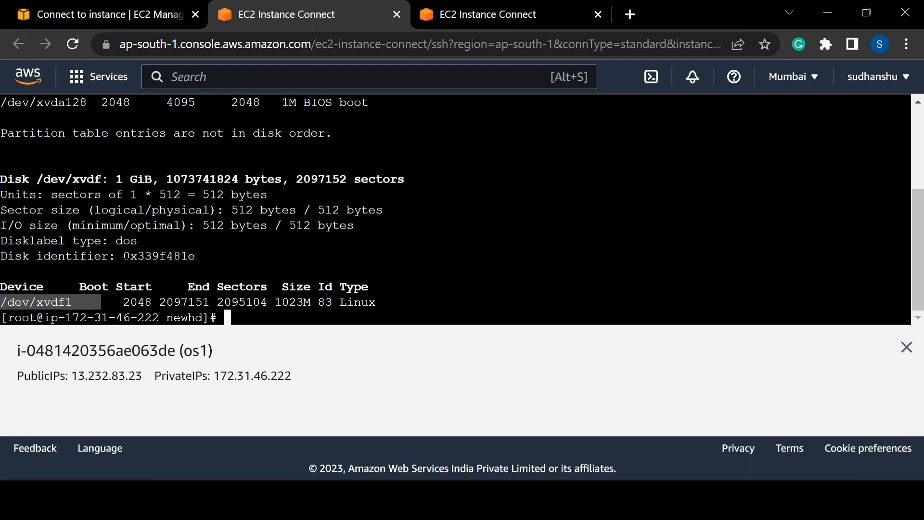
{"action": "left_click", "coordinate": [106, 242]}
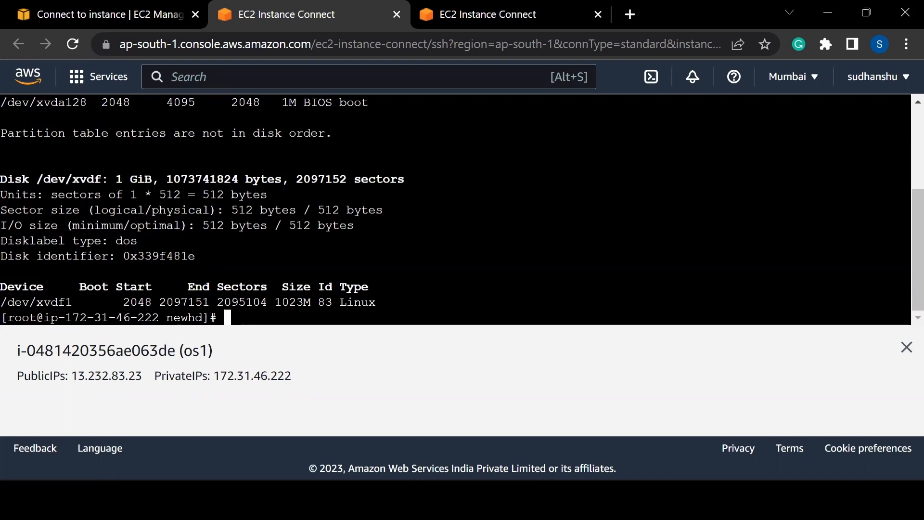
Step: List the contents of the current newhd directory with ls
{"action": "double_click", "coordinate": [180, 317]}
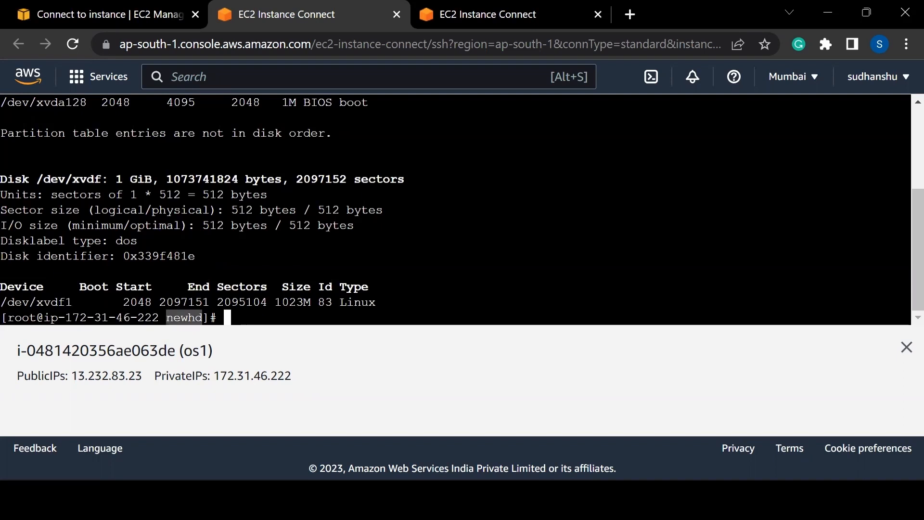
{"action": "left_click", "coordinate": [180, 318]}
{"action": "type", "text": "ls"}
{"action": "key", "text": "Return"}
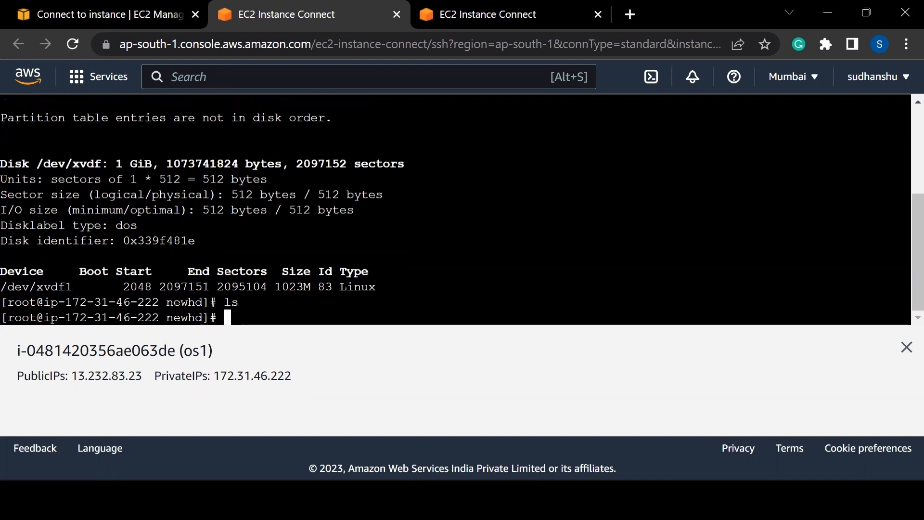
{"action": "key", "text": "Return"}
{"action": "key", "text": "Return"}
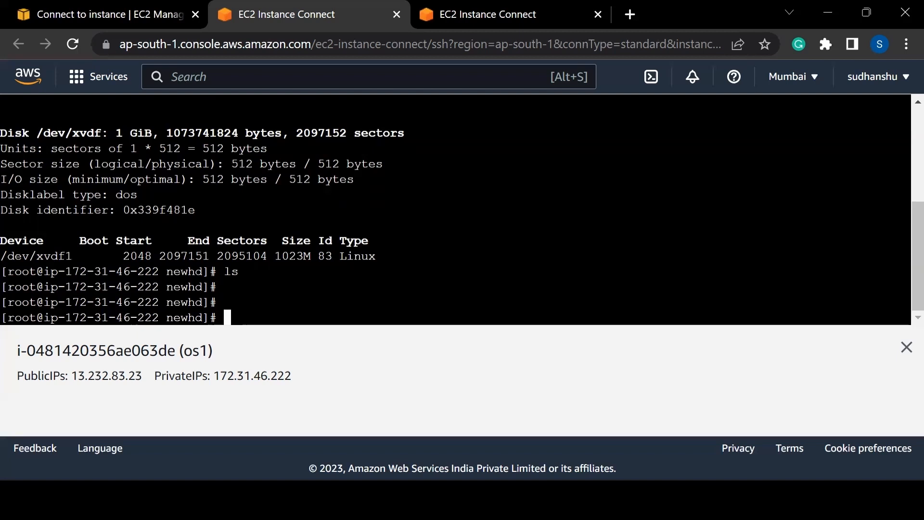
Step: Mount the partition /dev/xvdf1 on /newhd with the mount command
{"action": "type", "text": "mount /dev"}
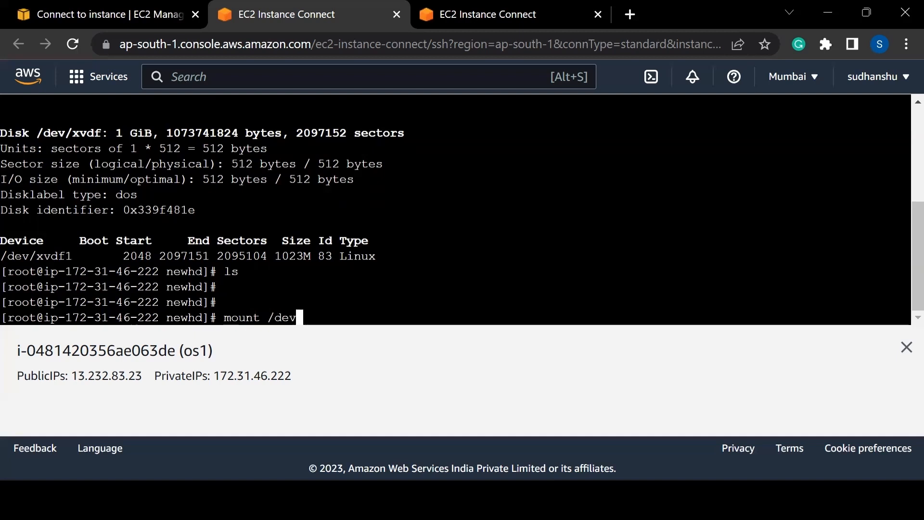
{"action": "type", "text": "/xvdf1 /newhd"}
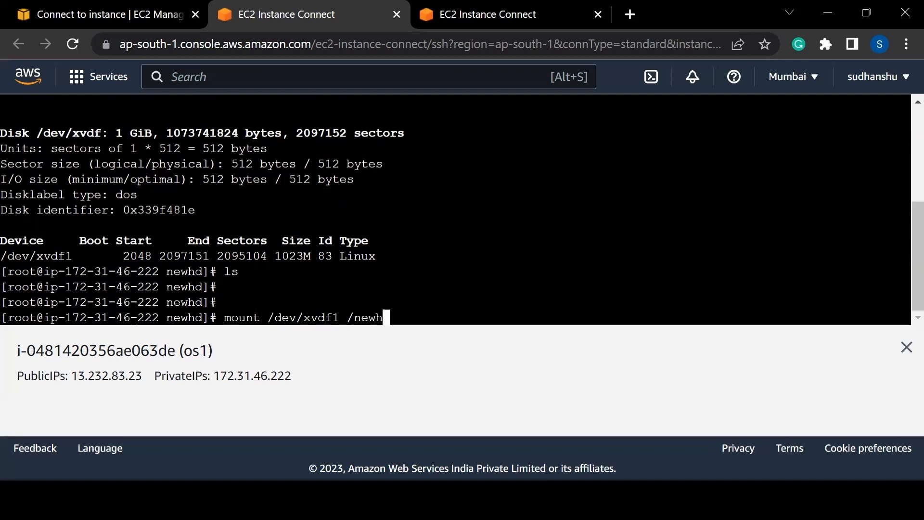
{"action": "key", "text": "Return"}
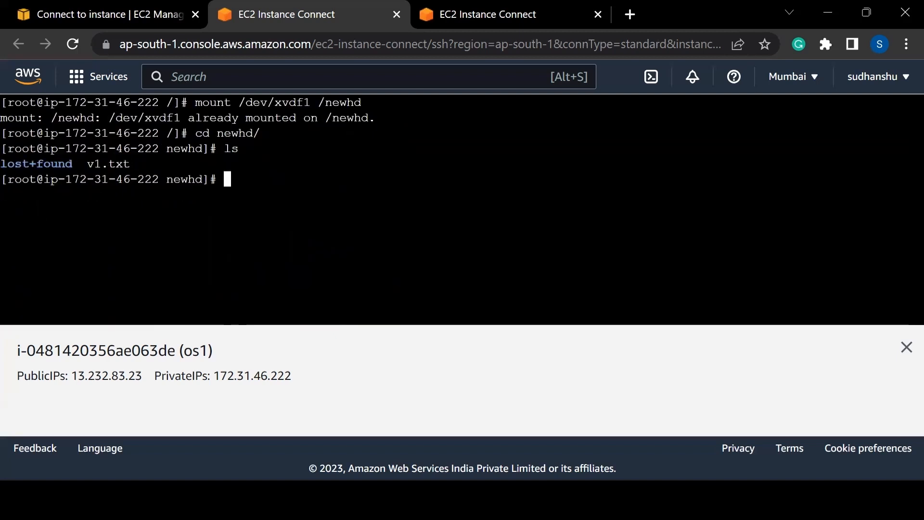
Step: Select "my first snapshot" in the EC2 snapshots list, return to the terminal, and display the contents of v1.txt with cat
{"action": "left_click_drag", "start_coordinate": [87, 164], "coordinate": [130, 164]}
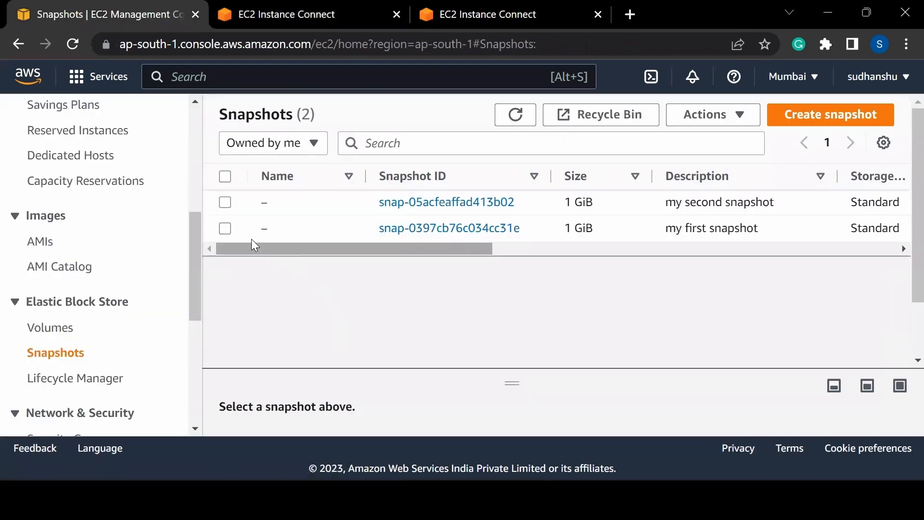
{"action": "left_click", "coordinate": [225, 229]}
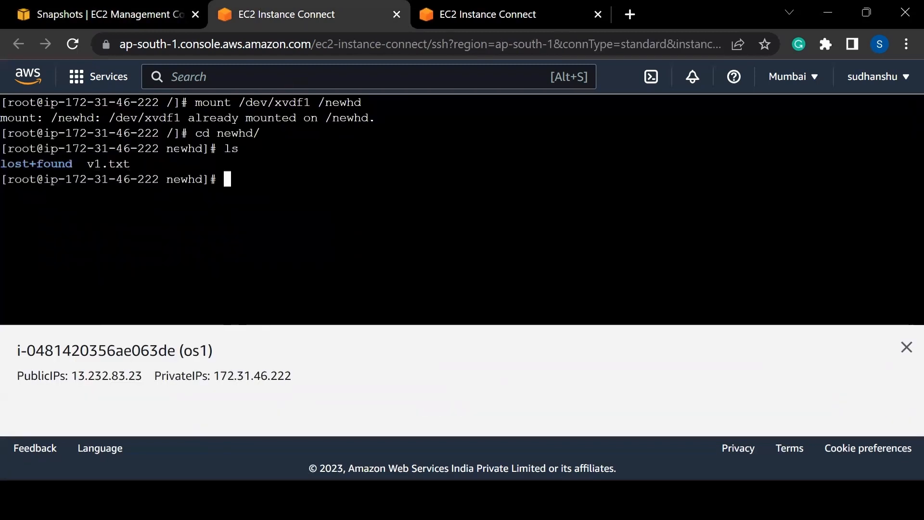
{"action": "left_click_drag", "start_coordinate": [136, 163], "coordinate": [87, 164]}
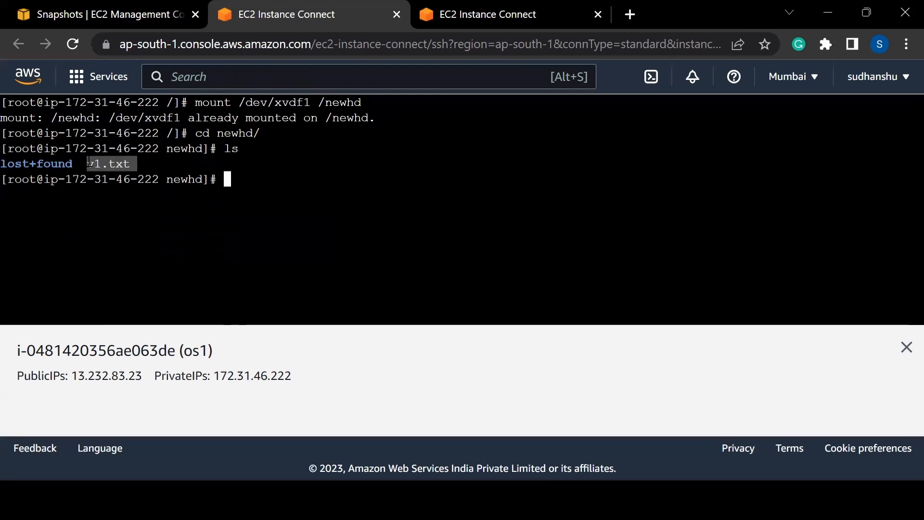
{"action": "type", "text": "cat v"}
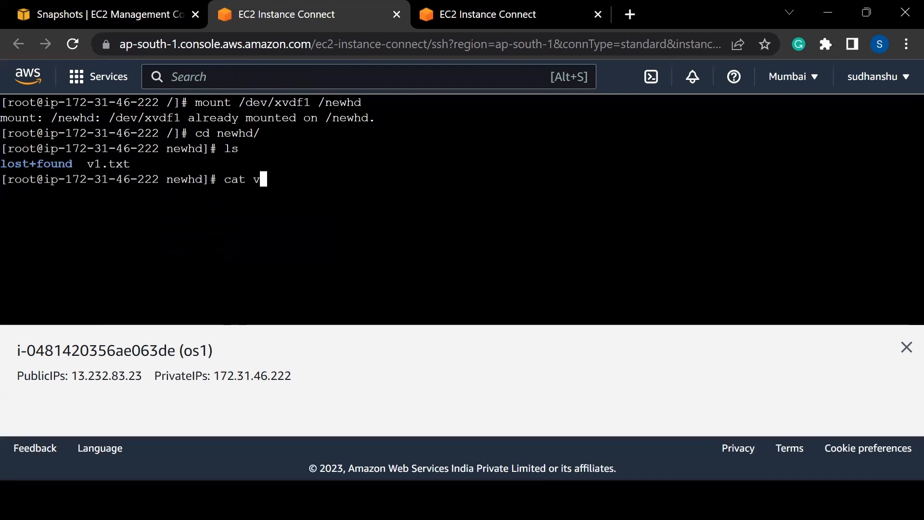
{"action": "key", "text": "Tab"}
{"action": "key", "text": "Return"}
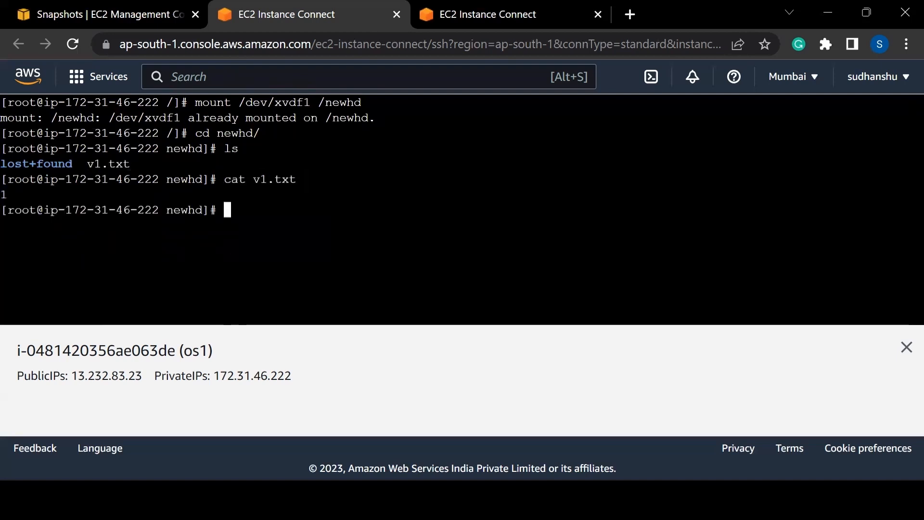